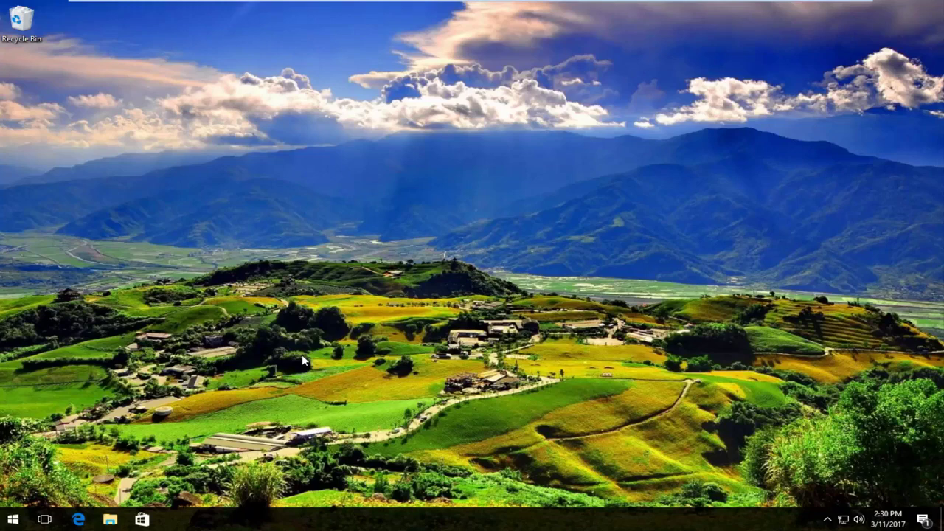
# Step: Search 'services' from the Start menu and launch the Services desktop app
pyautogui.click(13, 519)
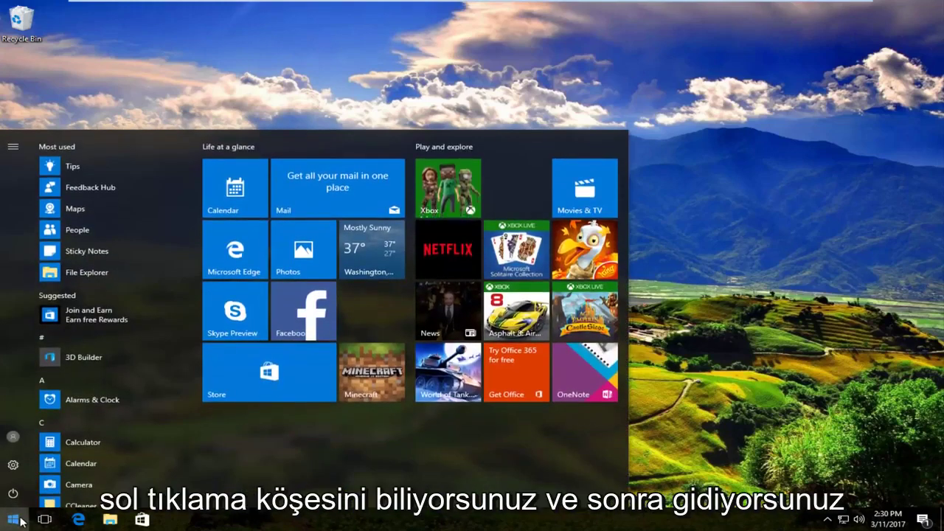
pyautogui.write('se')
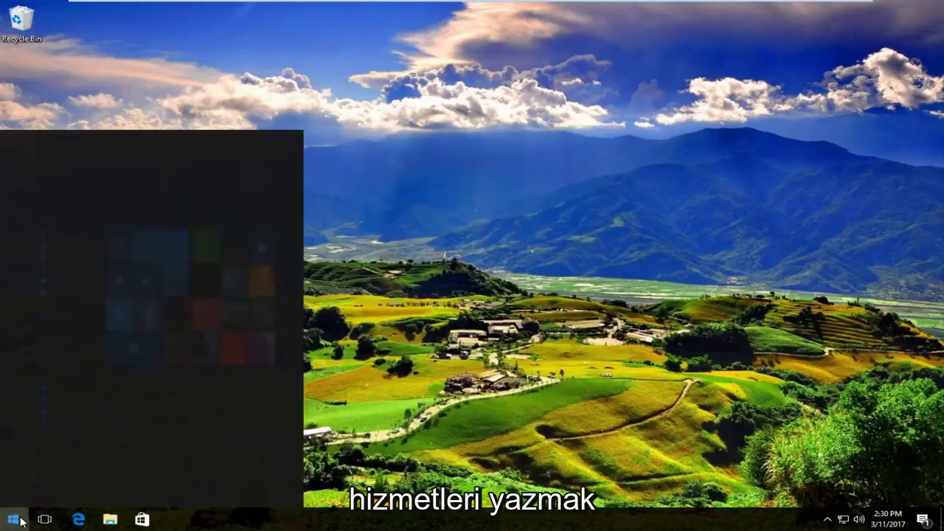
pyautogui.write('rvices')
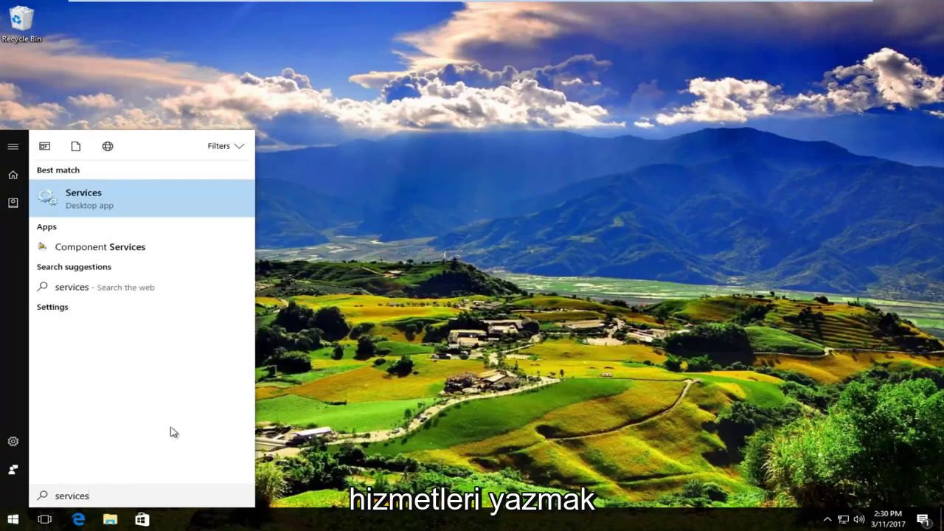
pyautogui.click(87, 197)
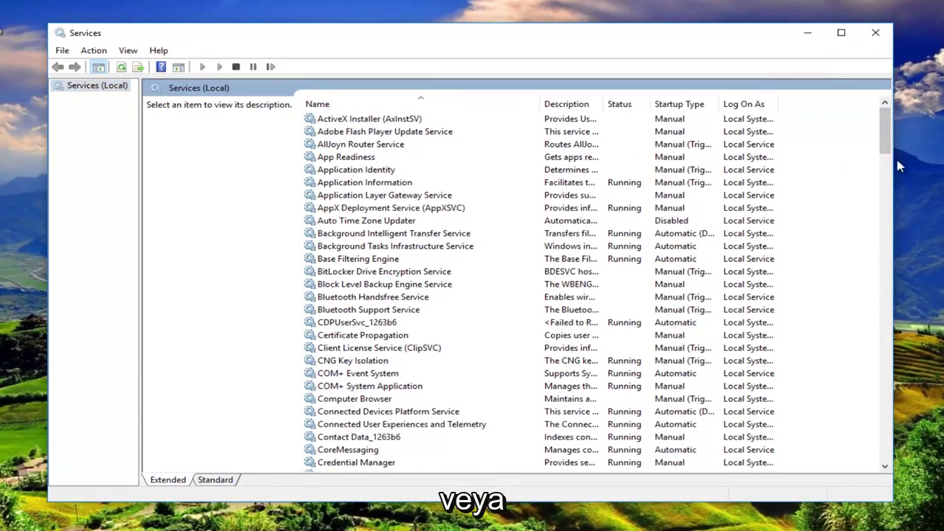
# Step: Scroll to the Windows Update service, select it and view its Start/Stop actions
pyautogui.moveTo(888, 152); pyautogui.dragTo(942, 447)
pyautogui.click(363, 337)
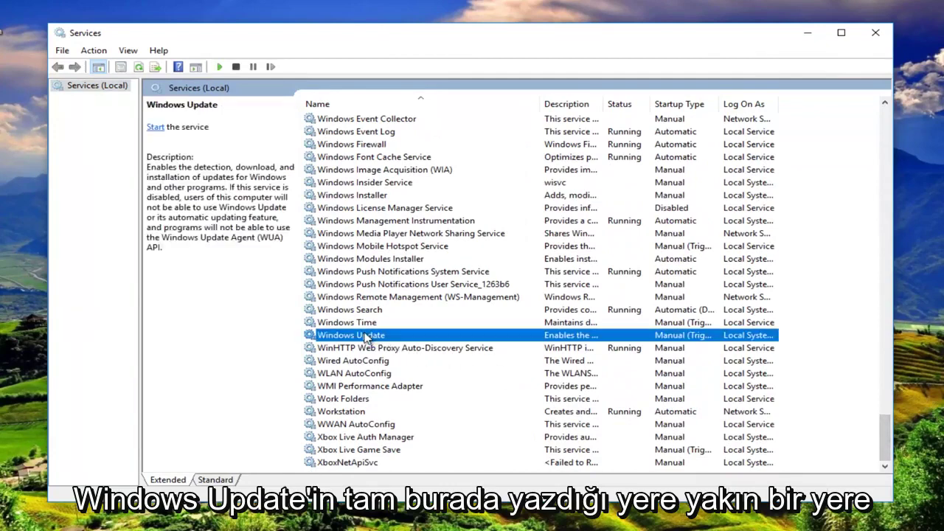
pyautogui.rightClick(363, 338)
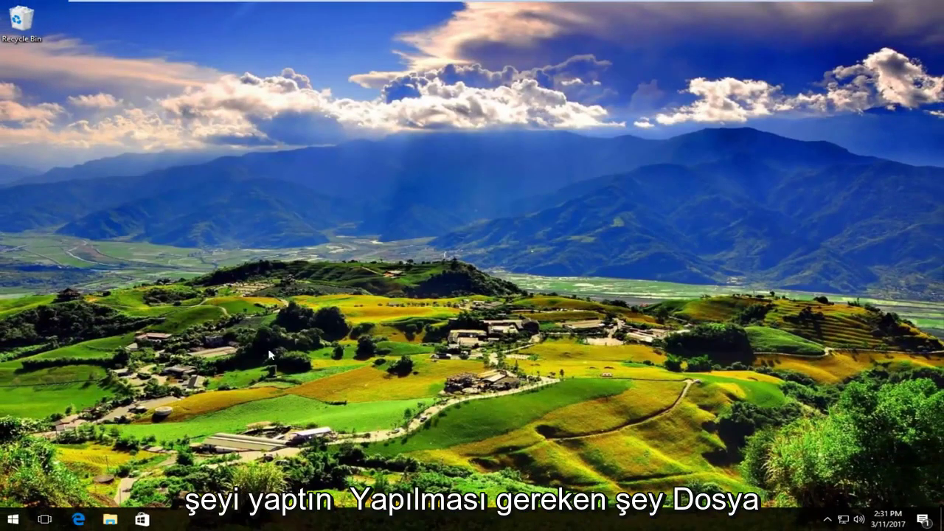
# Step: Open File Explorer from the taskbar and show the drives under This PC
pyautogui.click(16, 520)
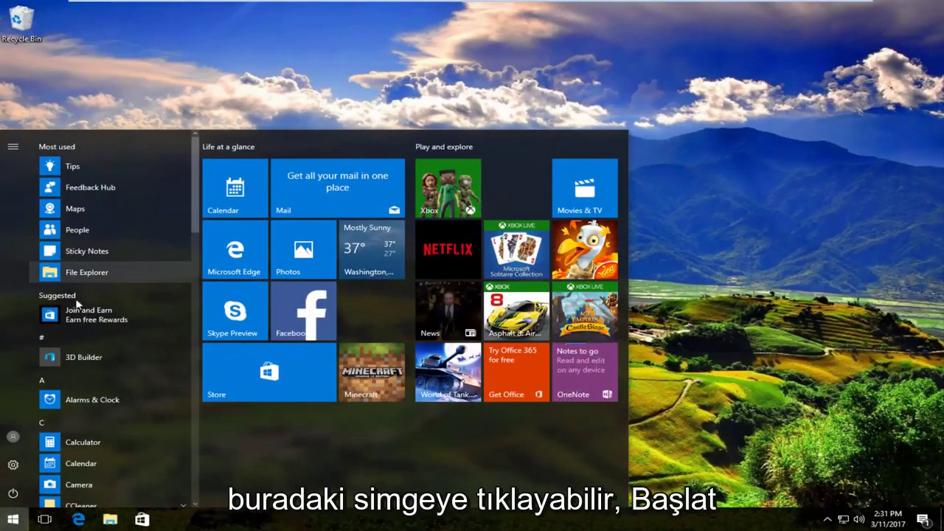
pyautogui.click(109, 520)
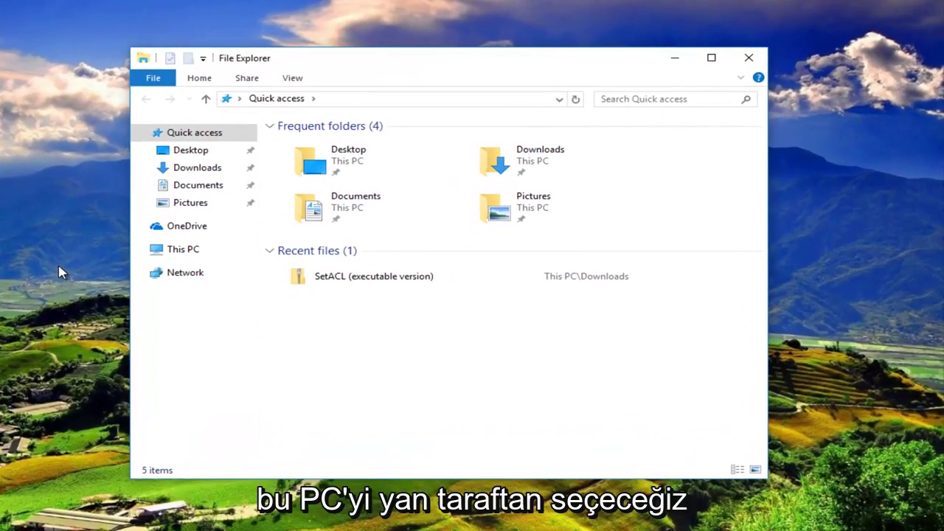
pyautogui.click(177, 255)
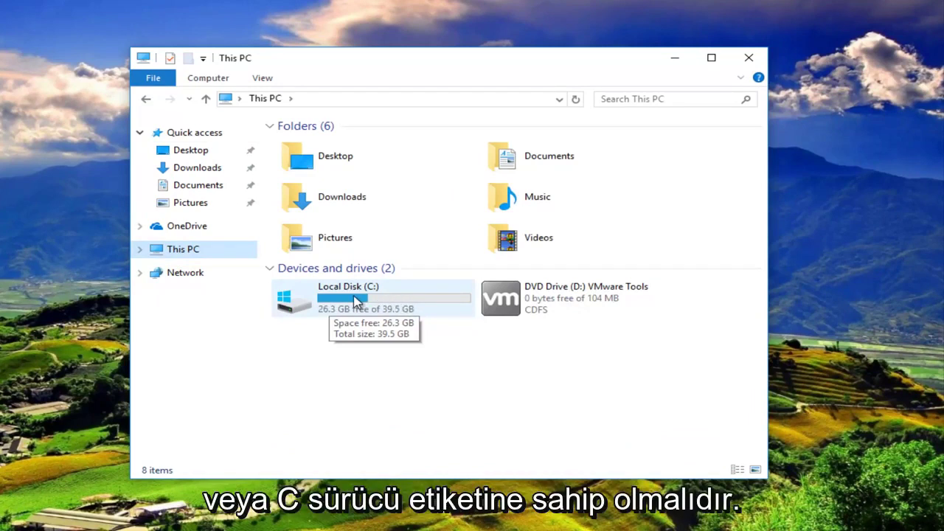
# Step: Browse to C:\Windows\SoftwareDistribution and select its Download folder
pyautogui.doubleClick(353, 301)
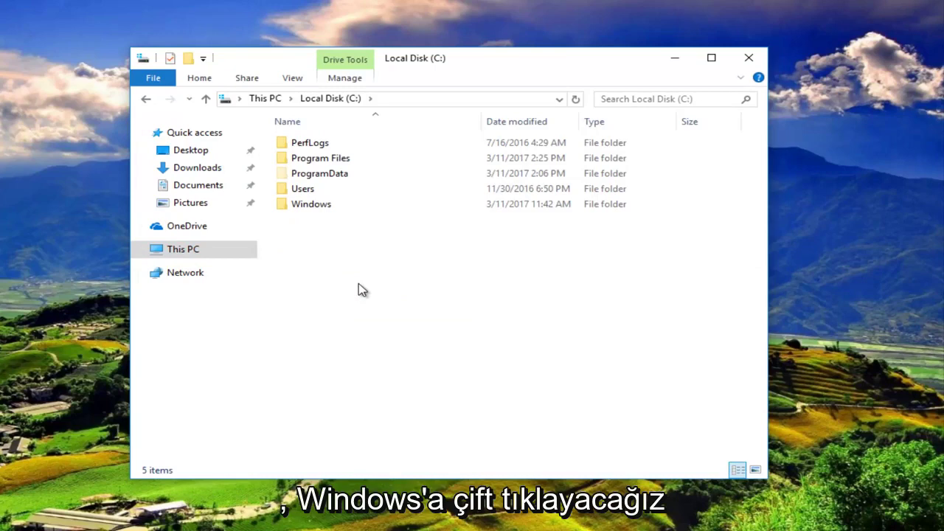
pyautogui.doubleClick(313, 205)
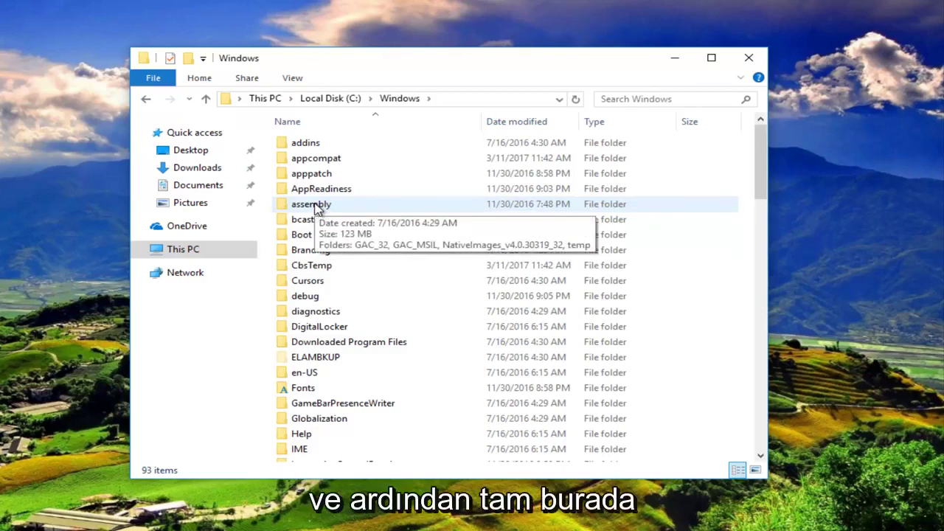
pyautogui.scroll(-10, 483, 288)
pyautogui.scroll(-3, 472, 292)
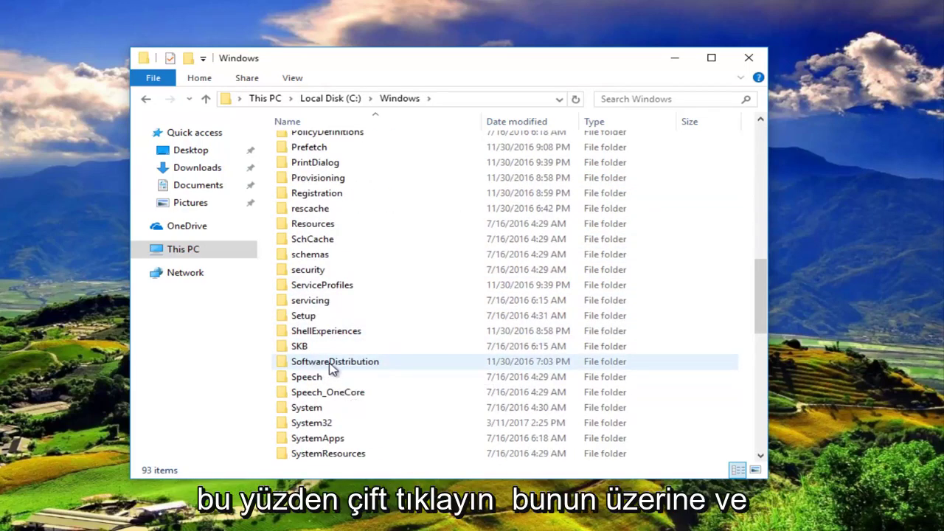
pyautogui.doubleClick(332, 362)
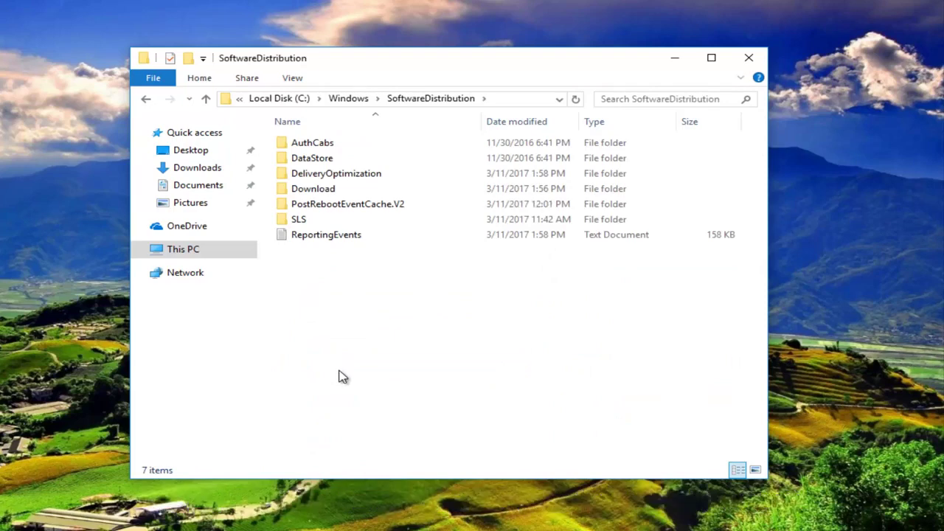
pyautogui.click(305, 191)
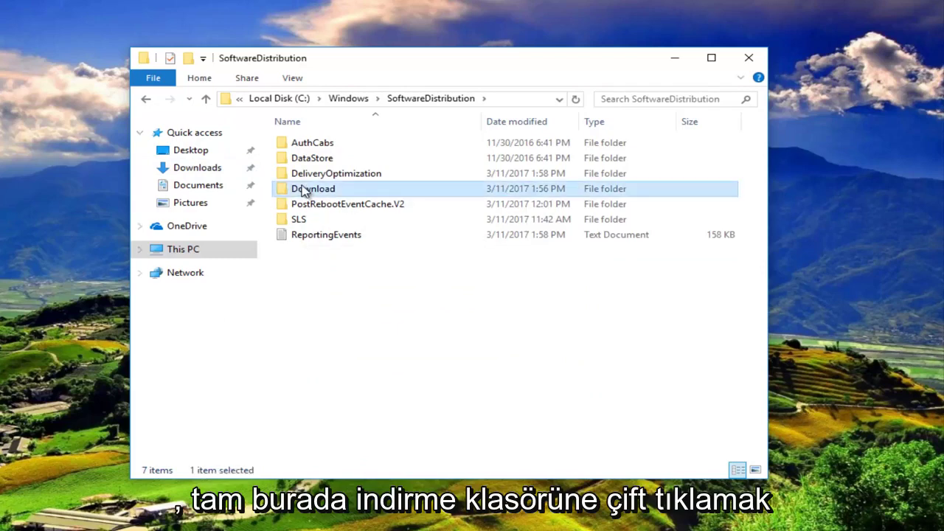
# Step: Open the Download folder and select all 36 update folders with Ctrl+A
pyautogui.doubleClick(304, 190)
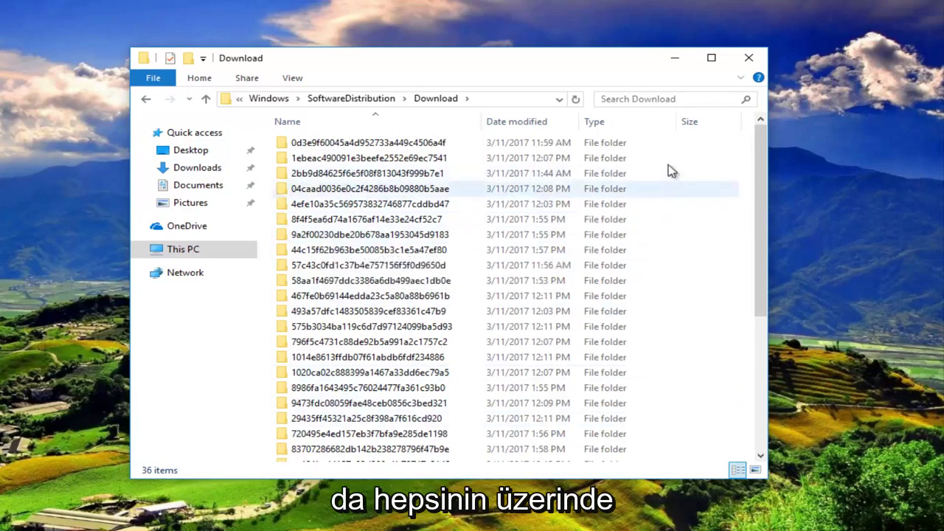
pyautogui.moveTo(670, 149); pyautogui.dragTo(605, 99)
pyautogui.click(562, 250)
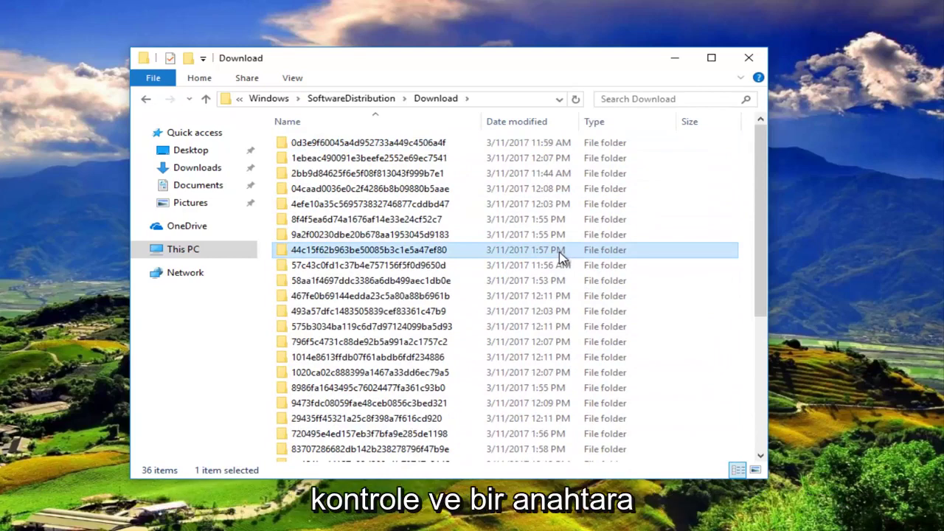
pyautogui.hotkey('ctrl', 'a')
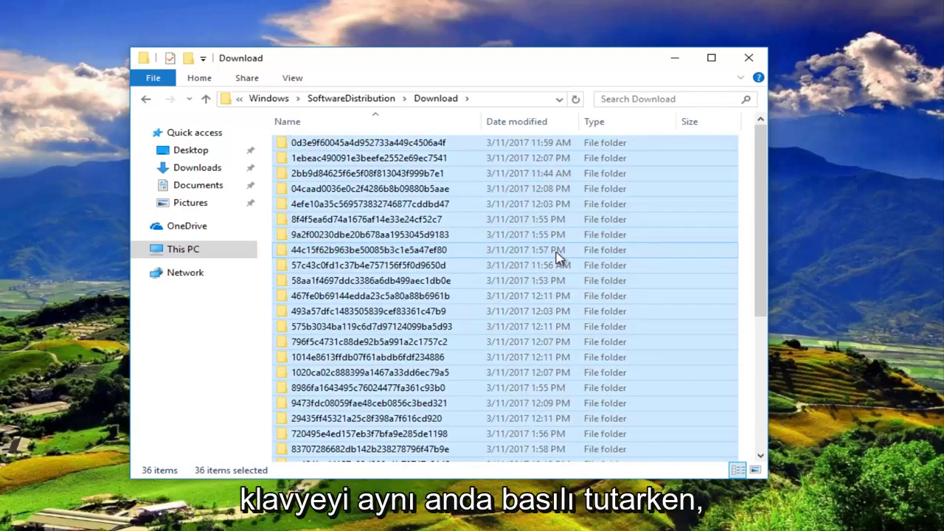
pyautogui.rightClick(500, 221)
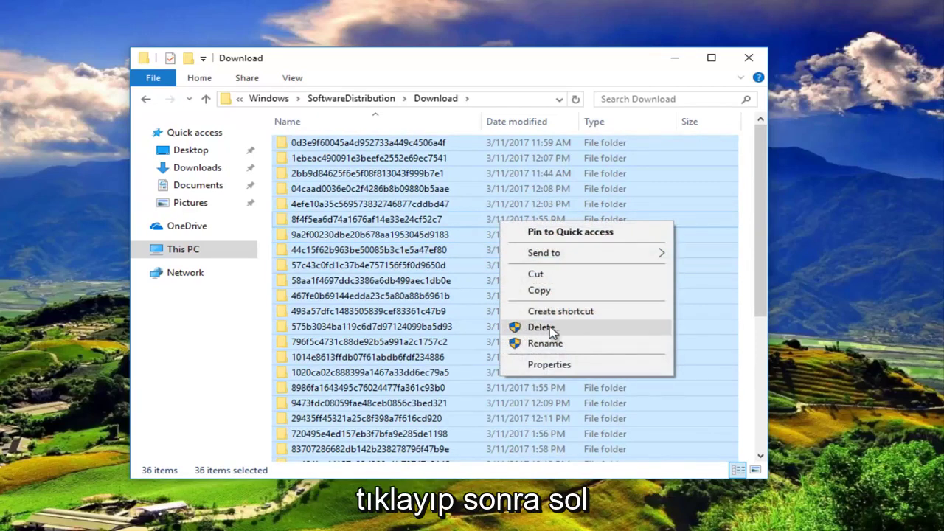
# Step: Delete the selected update folders, granting administrator permission for all current items
pyautogui.click(550, 329)
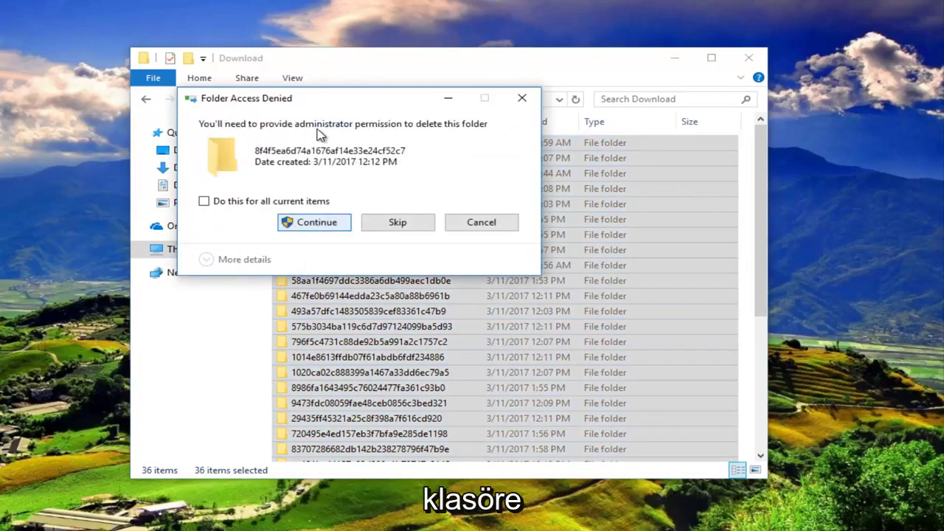
pyautogui.press('Return')
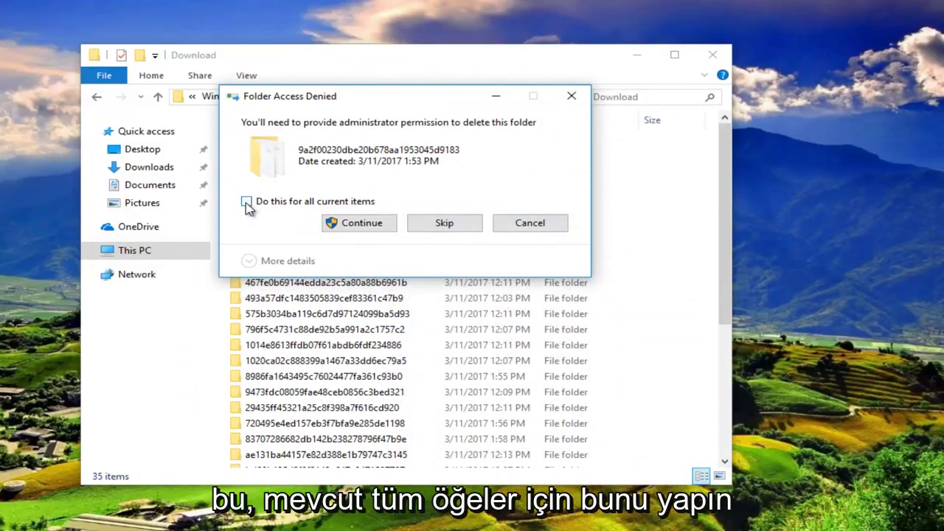
pyautogui.click(246, 202)
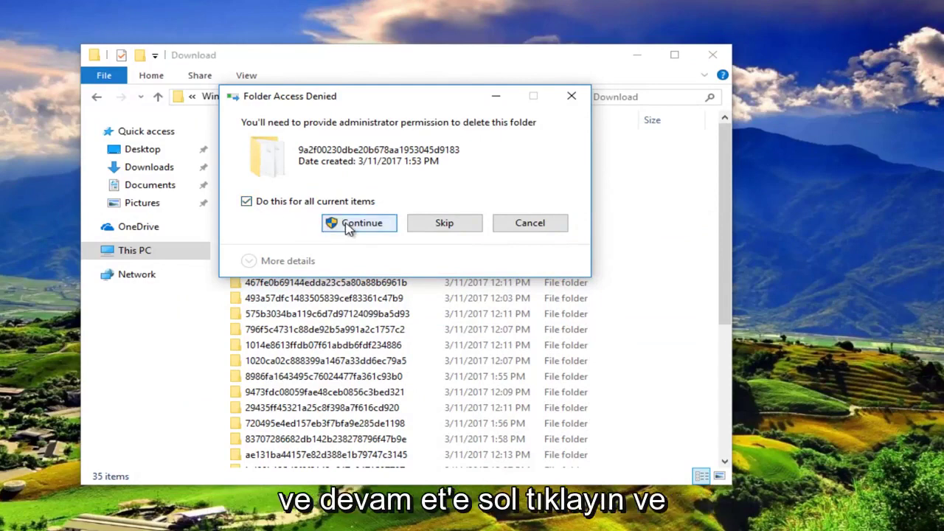
pyautogui.click(350, 225)
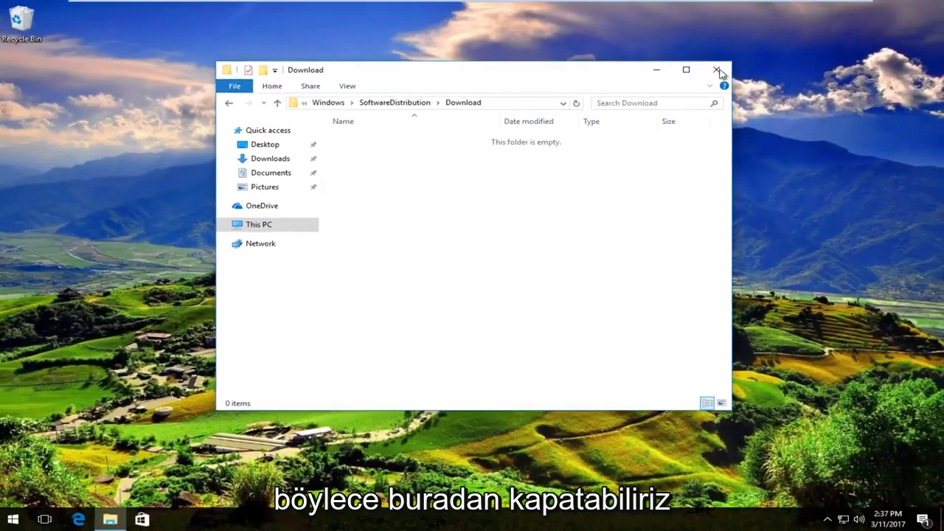
# Step: Close the empty Download window and reopen Services via a Start search for 'servi'
pyautogui.click(712, 54)
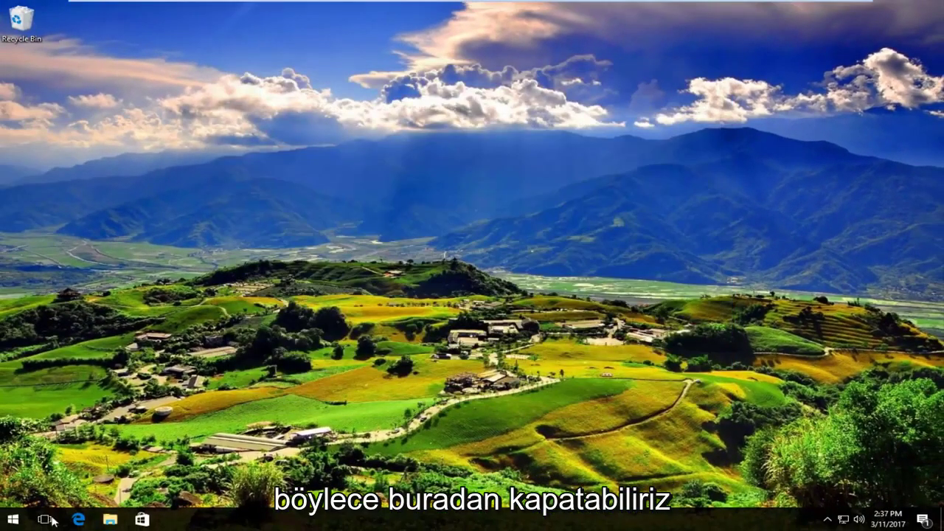
pyautogui.click(15, 519)
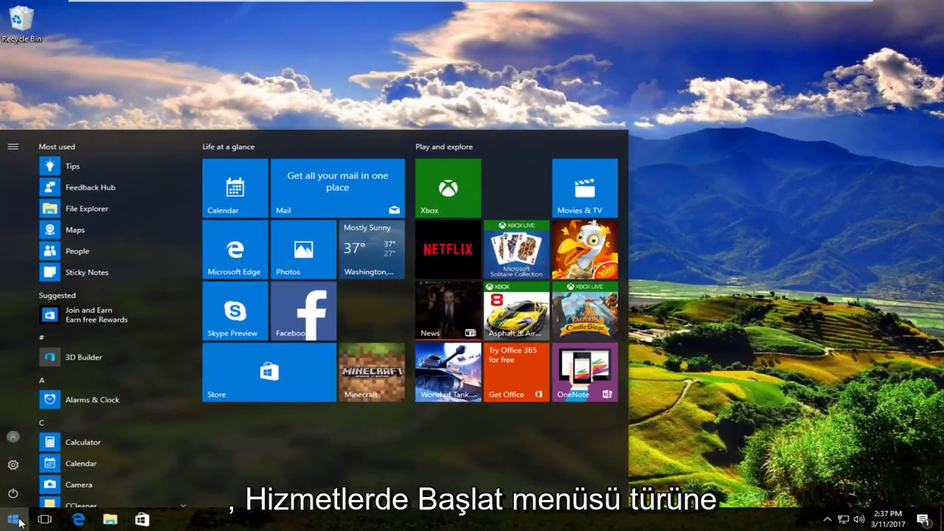
pyautogui.write('servi')
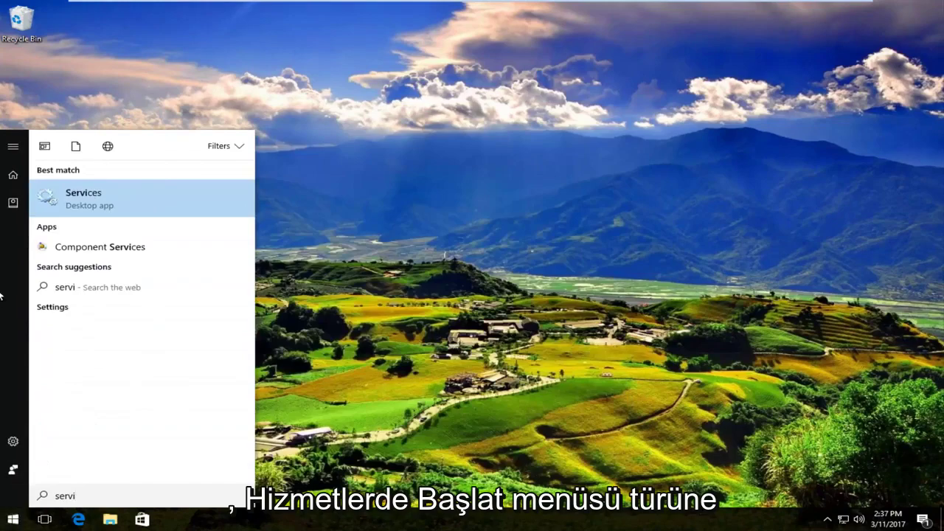
pyautogui.click(68, 200)
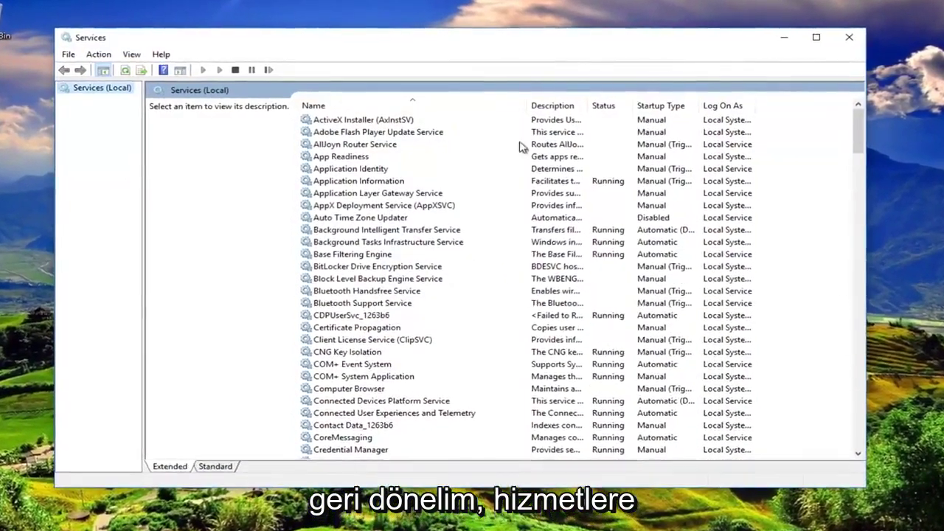
# Step: Scroll to Windows Update and start the service so it shows Running
pyautogui.moveTo(858, 130); pyautogui.dragTo(785, 408)
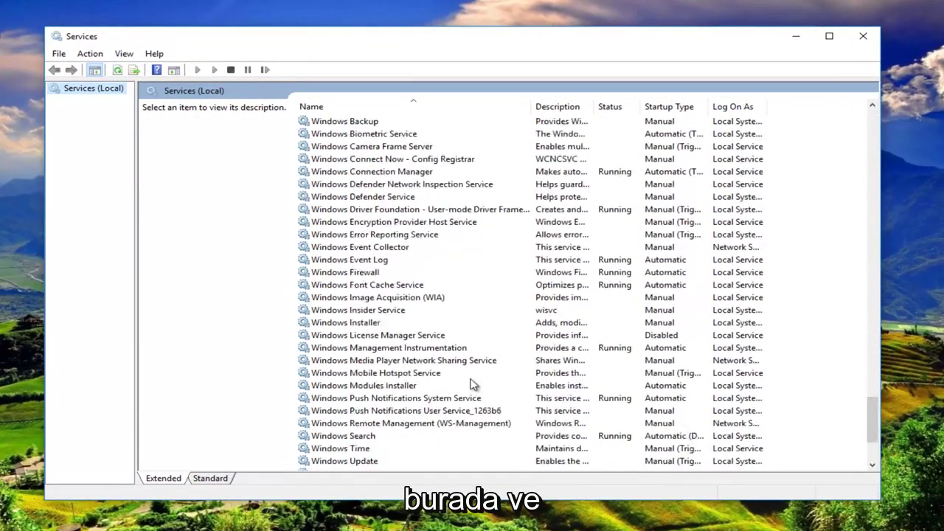
pyautogui.scroll(-4, 473, 385)
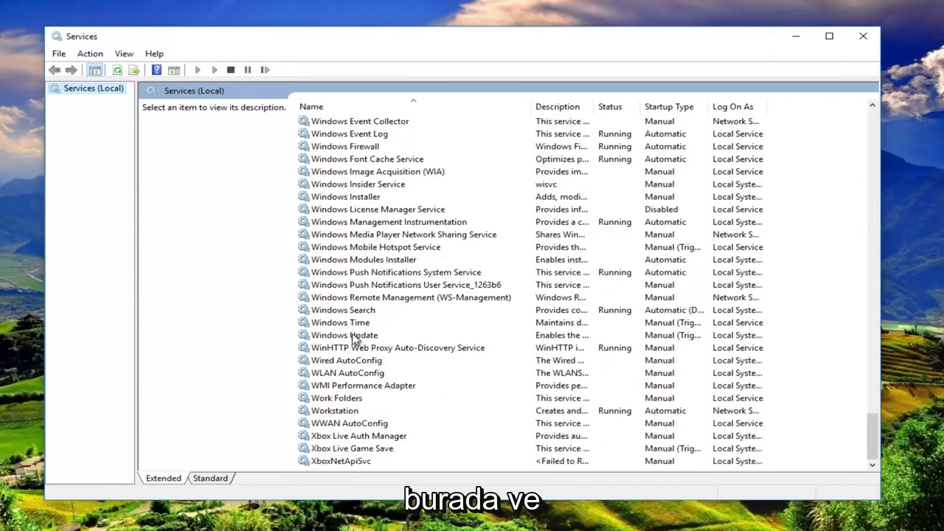
pyautogui.click(353, 336)
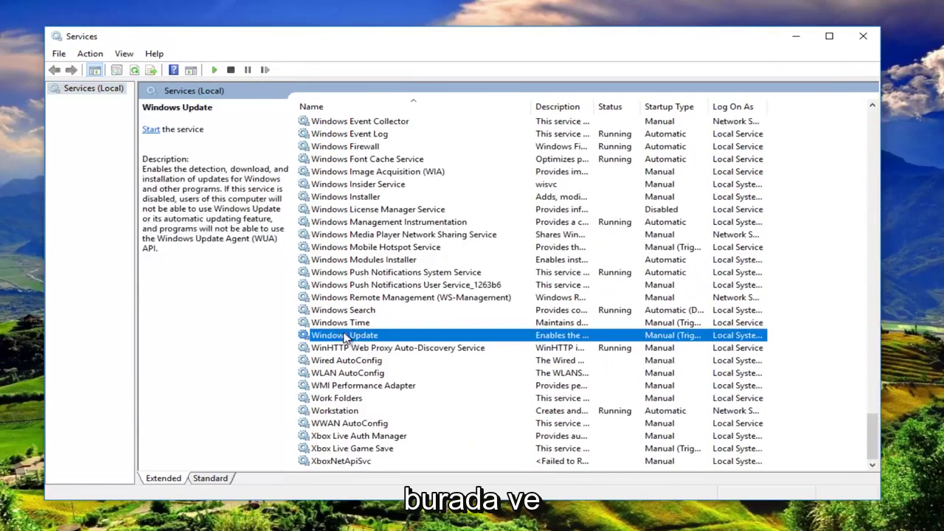
pyautogui.click(150, 129)
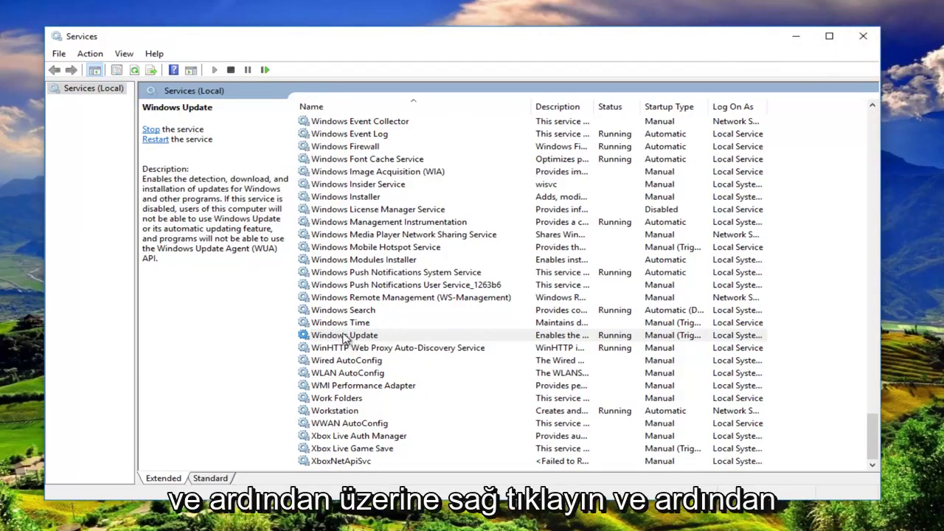
pyautogui.click(349, 337)
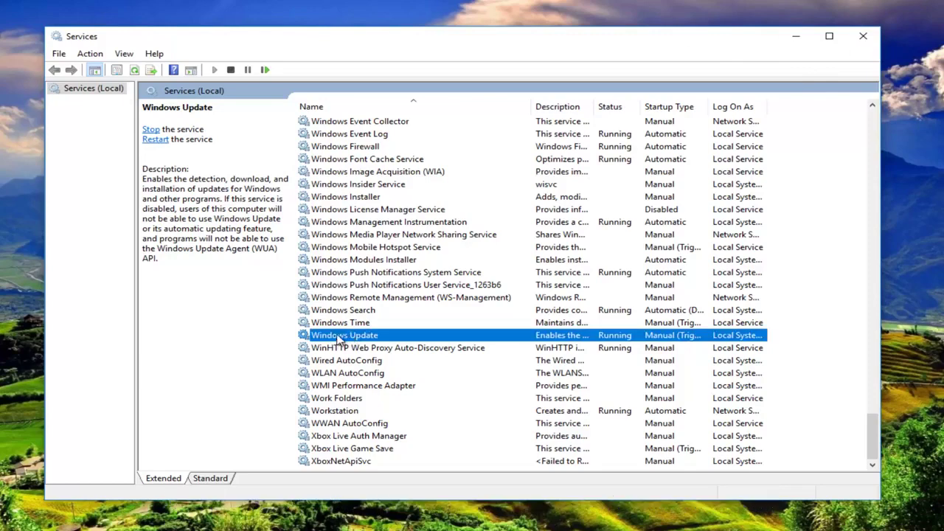
# Step: Set Windows Update's startup type to Automatic, apply it, and close Services
pyautogui.doubleClick(336, 338)
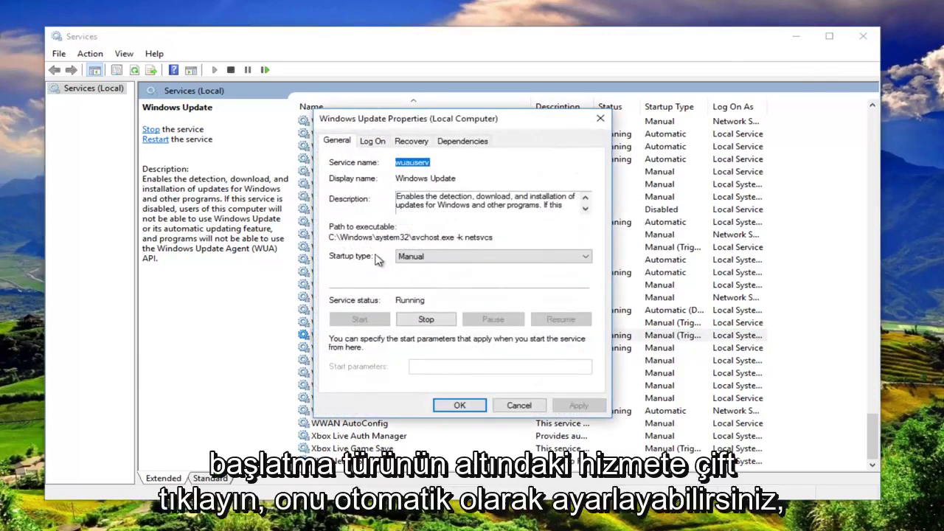
pyautogui.click(426, 259)
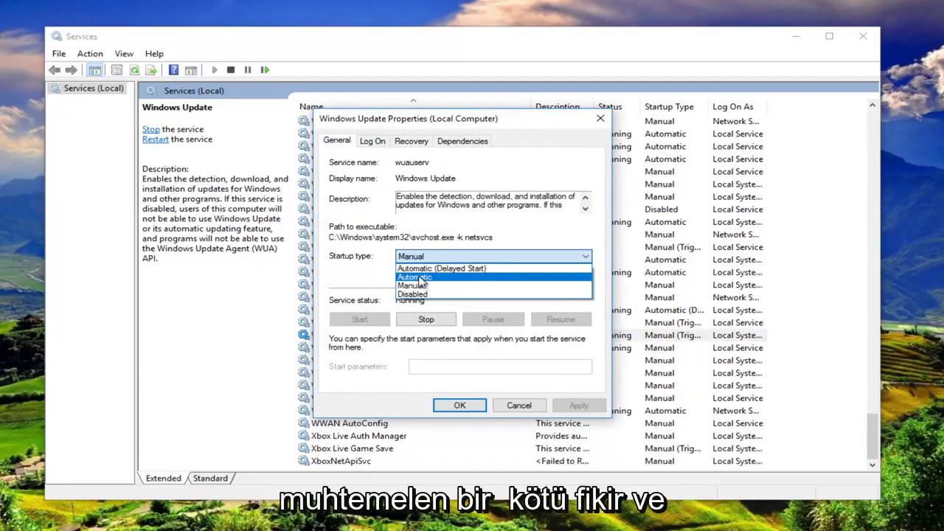
pyautogui.click(422, 278)
pyautogui.click(583, 407)
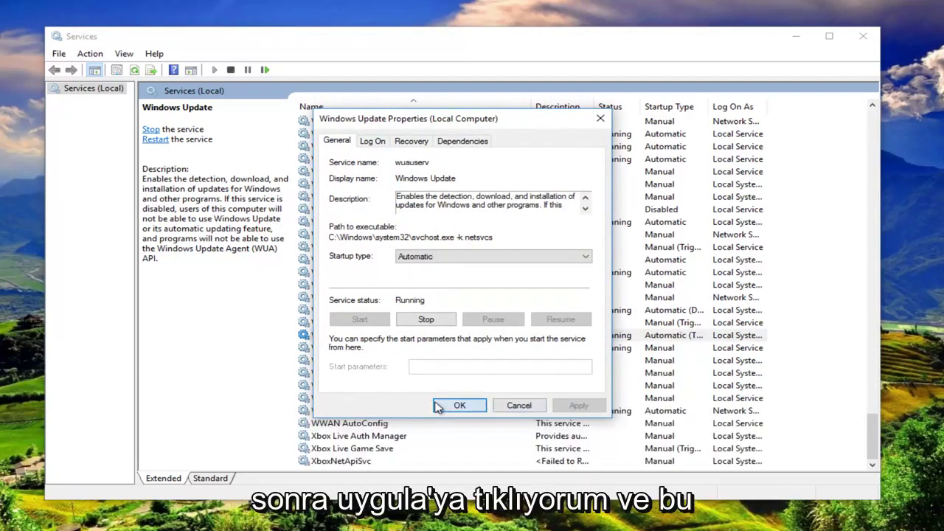
pyautogui.click(452, 406)
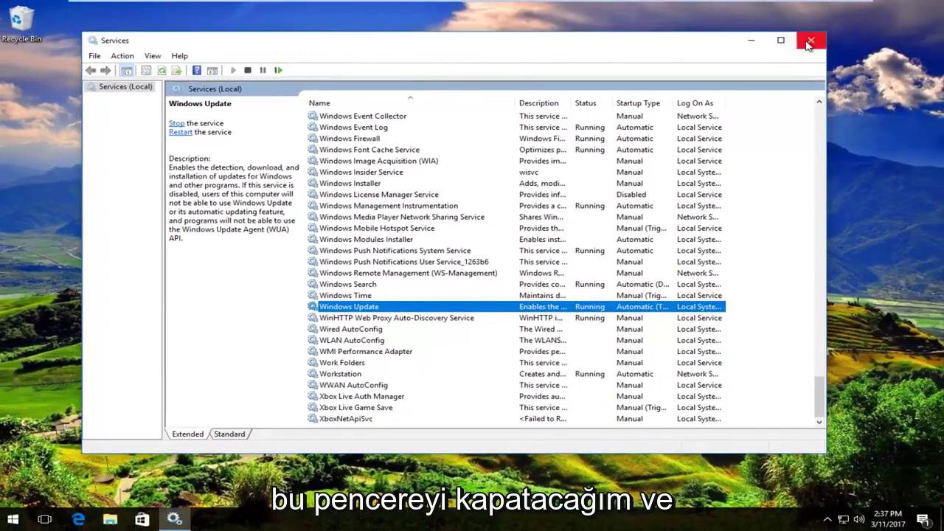
pyautogui.click(861, 37)
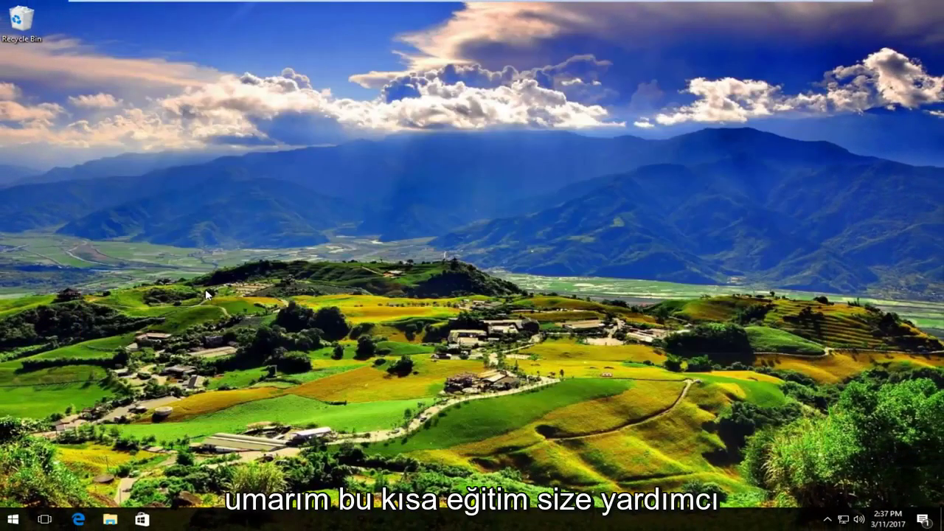